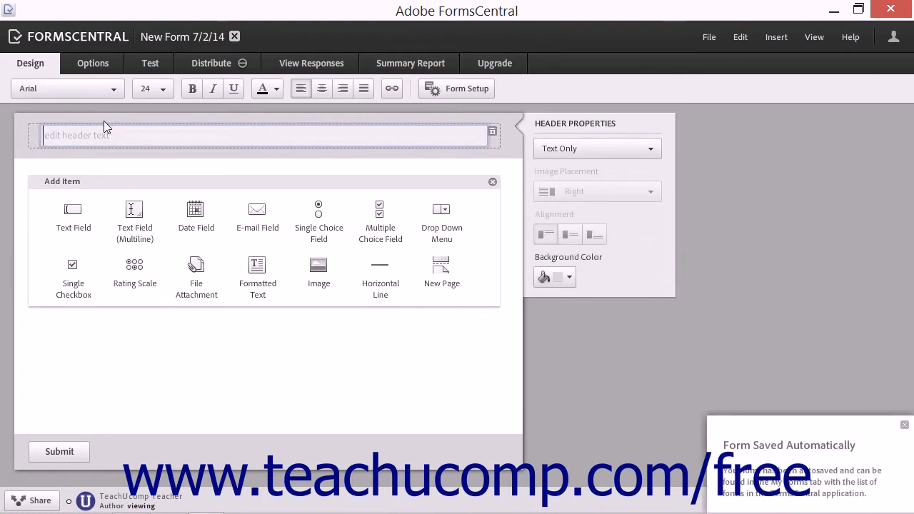
Step: Examine the header's content type choices and background color palette
left_click(556, 120)
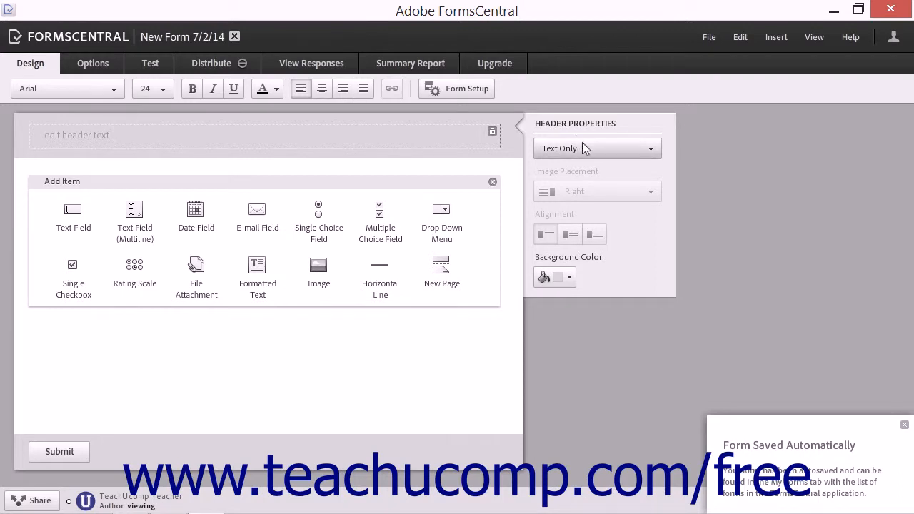
left_click(582, 142)
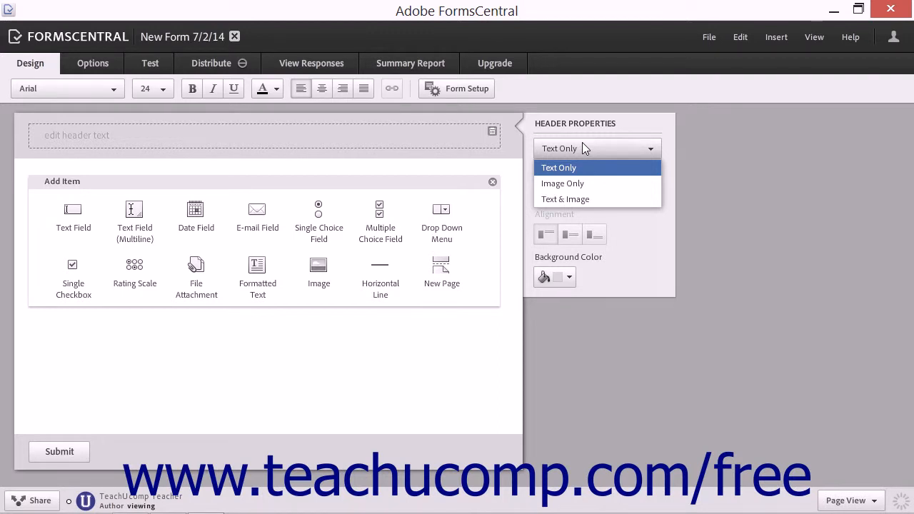
left_click(582, 143)
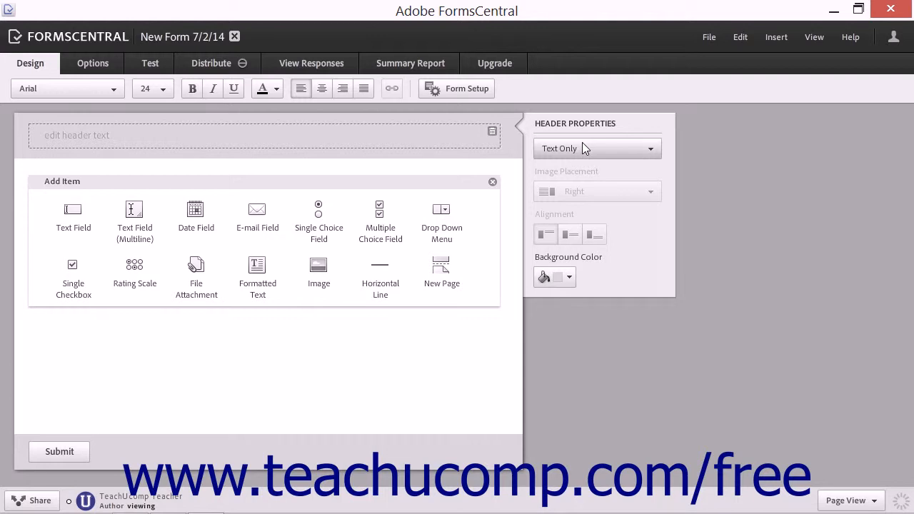
left_click(145, 137)
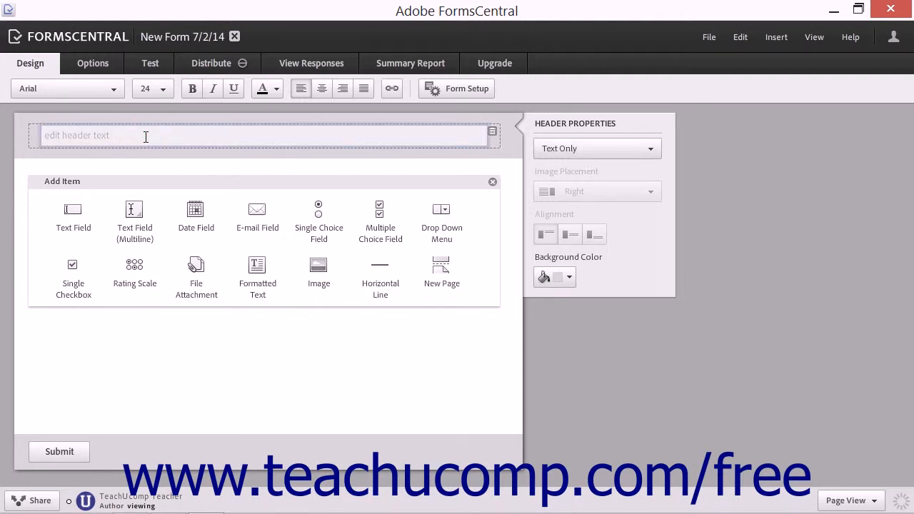
left_click(566, 148)
left_click(566, 148)
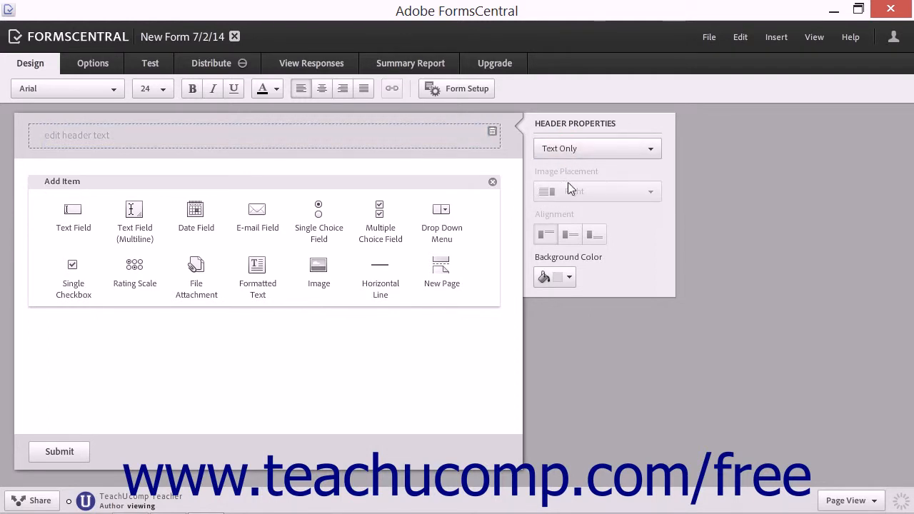
left_click(567, 277)
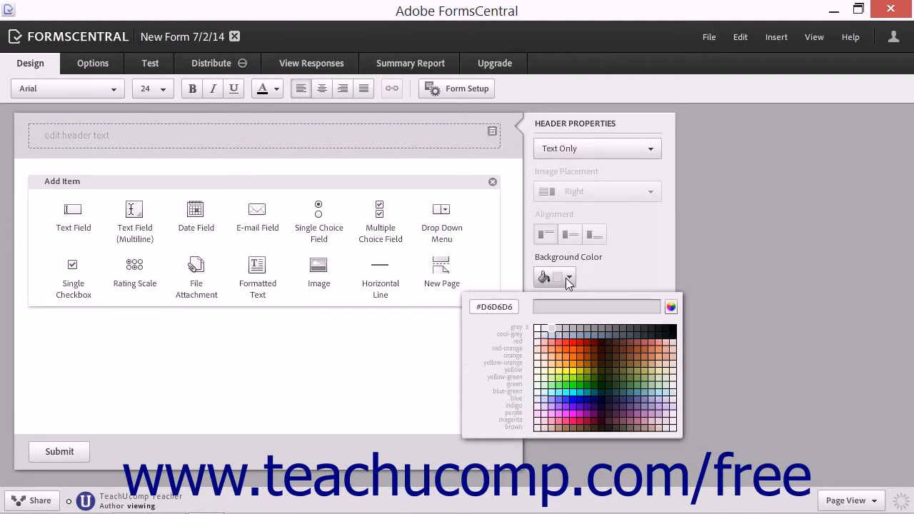
left_click(565, 278)
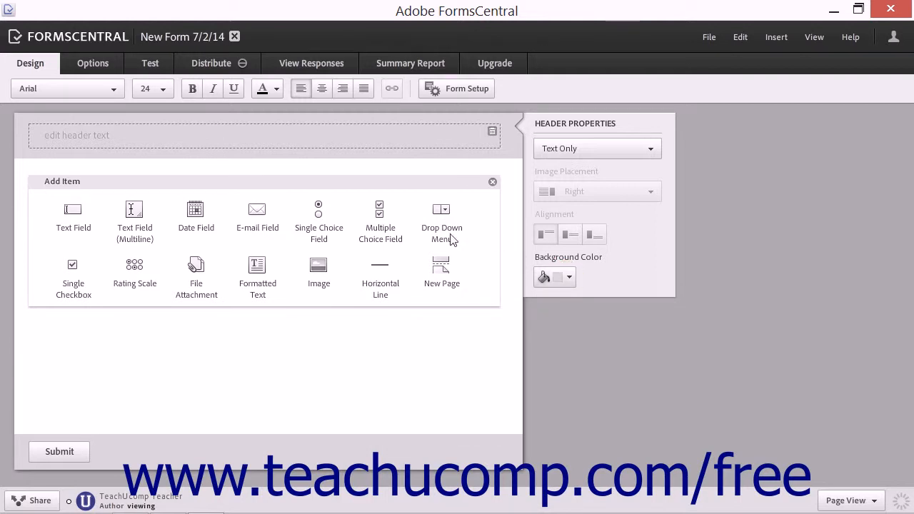
Step: Enter "My Custom Form" as the form's header text
left_click(177, 138)
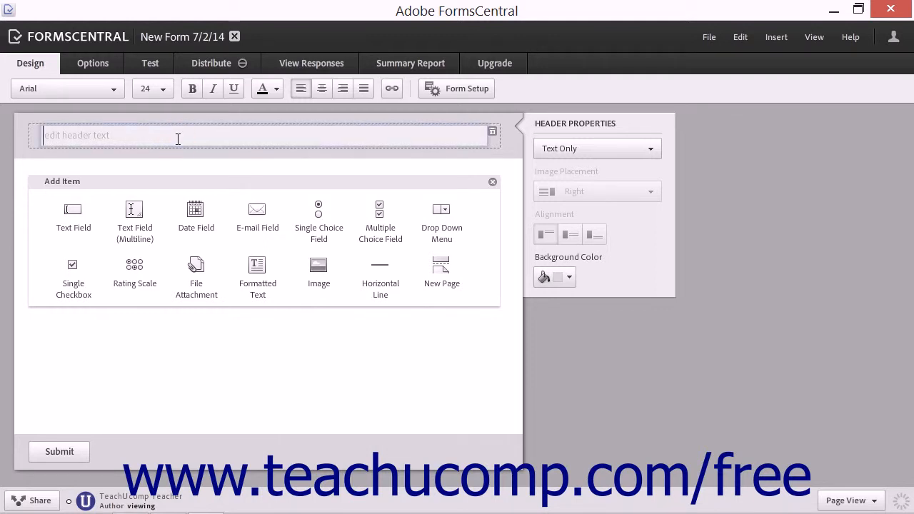
type("My Custom Form")
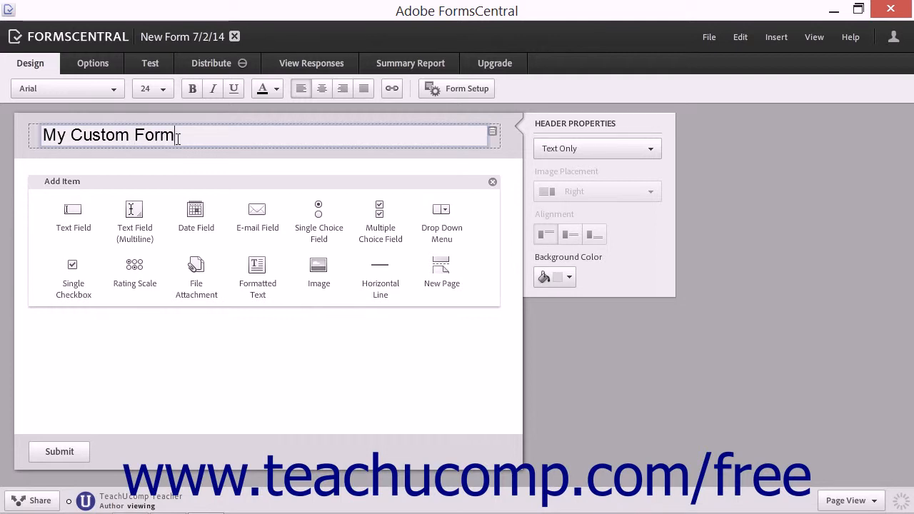
Step: Add a single-line text field to the form and label it "First Name"
left_click(79, 216)
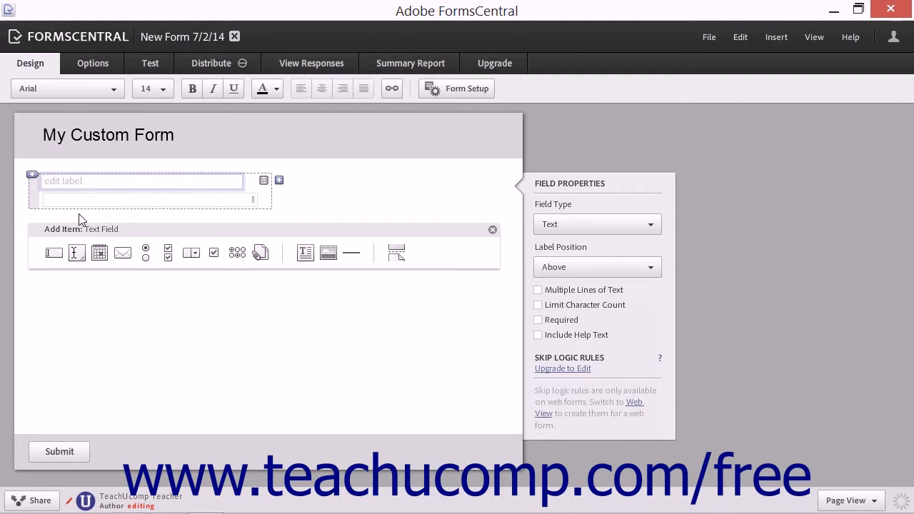
left_click(577, 183)
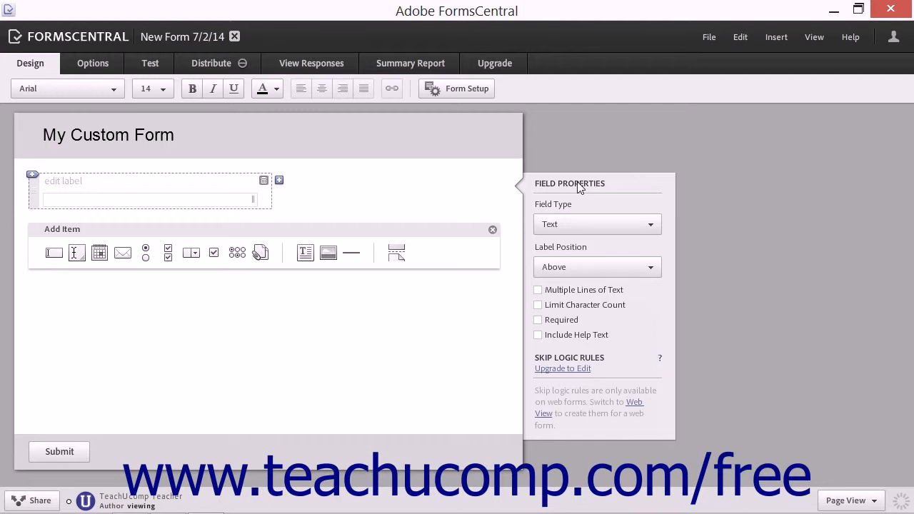
left_click(656, 224)
left_click(655, 225)
left_click(100, 180)
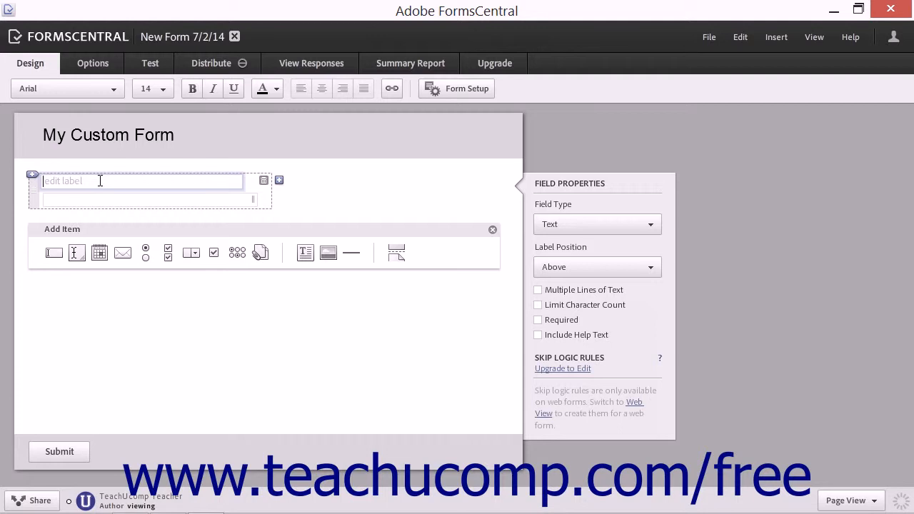
type("First Name")
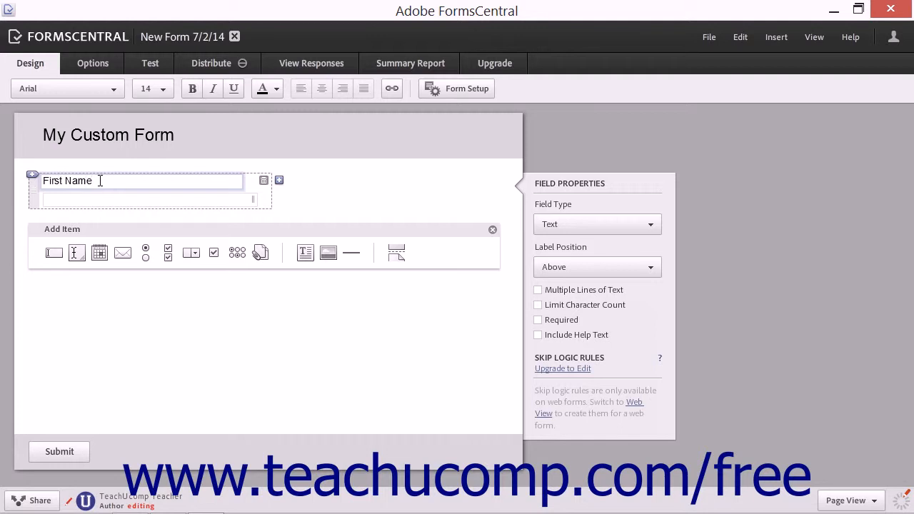
Step: Add a drop-down menu below the First Name field with the options Choice A, Choice B and Choice C
left_click(187, 254)
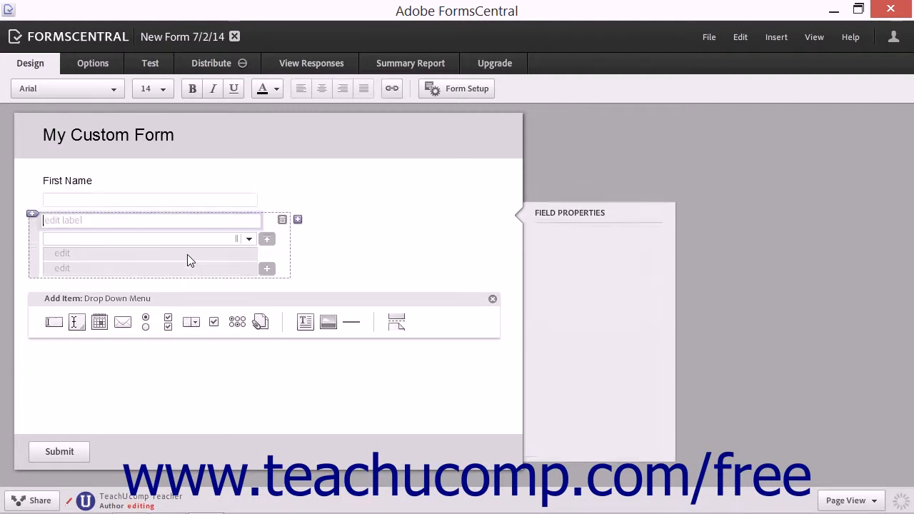
left_click(265, 270)
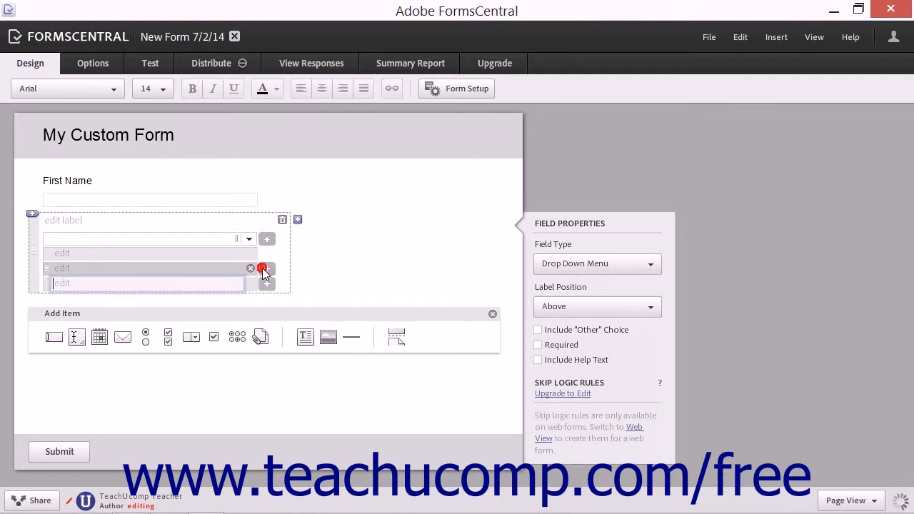
left_click(123, 257)
type("Choice A")
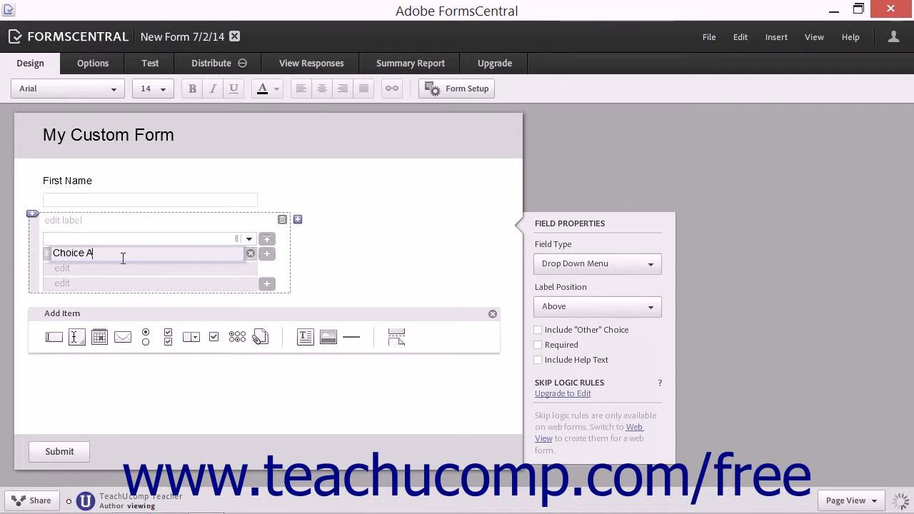
left_click(117, 266)
type("Choice B")
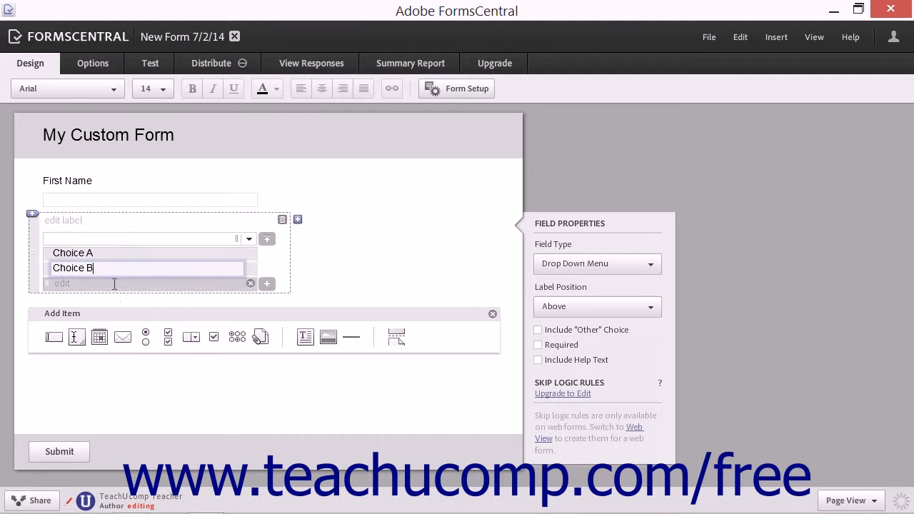
left_click(114, 283)
type("Choice C")
Step: Label the drop-down menu "Select a choice" and delete its Choice C option
left_click(100, 220)
type("Select a choice")
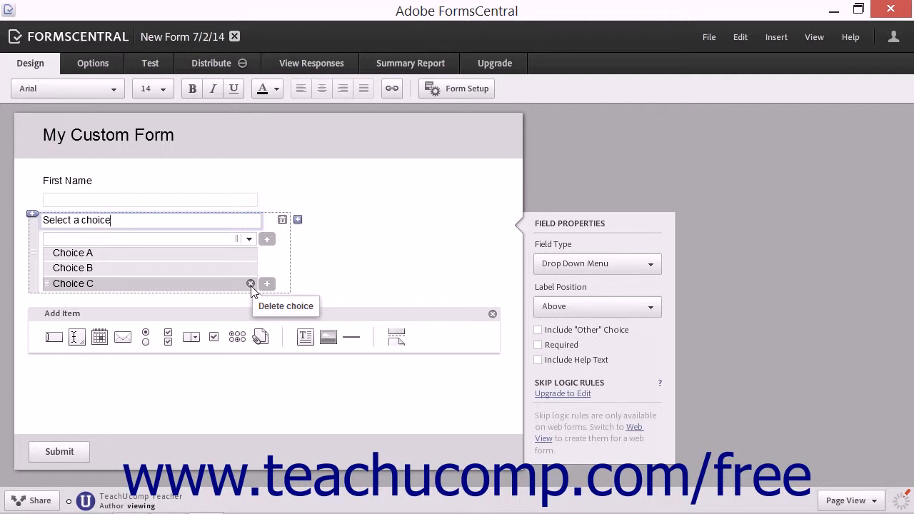
left_click(250, 284)
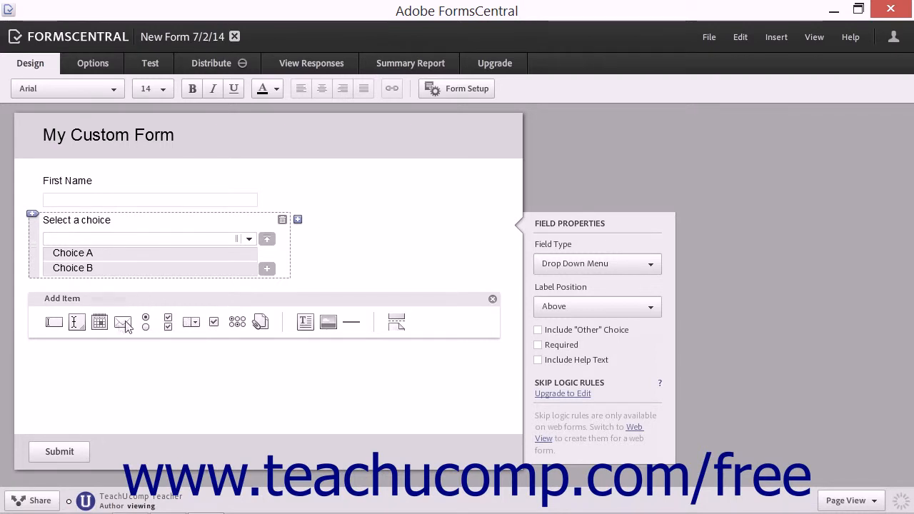
Step: Add an unlabelled text field below the drop-down menu and a text field labelled "Last Name" beside First Name
left_click(59, 322)
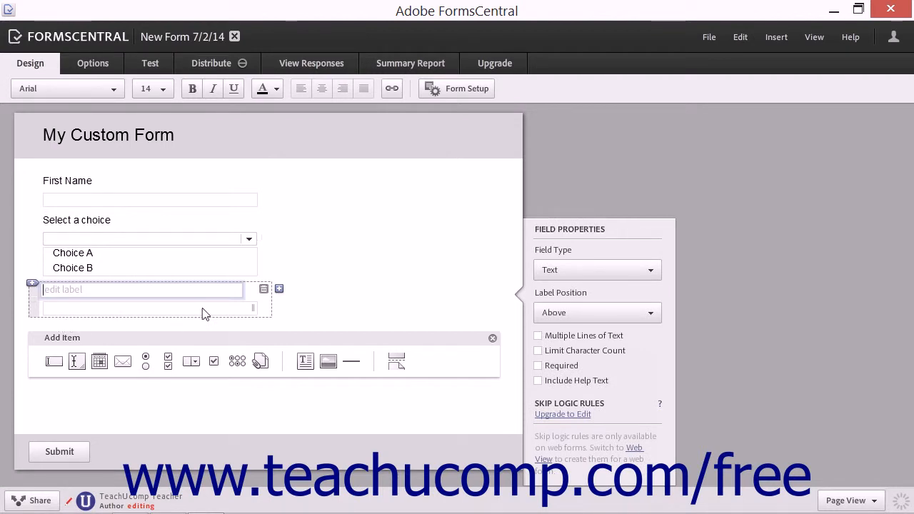
left_click(198, 204)
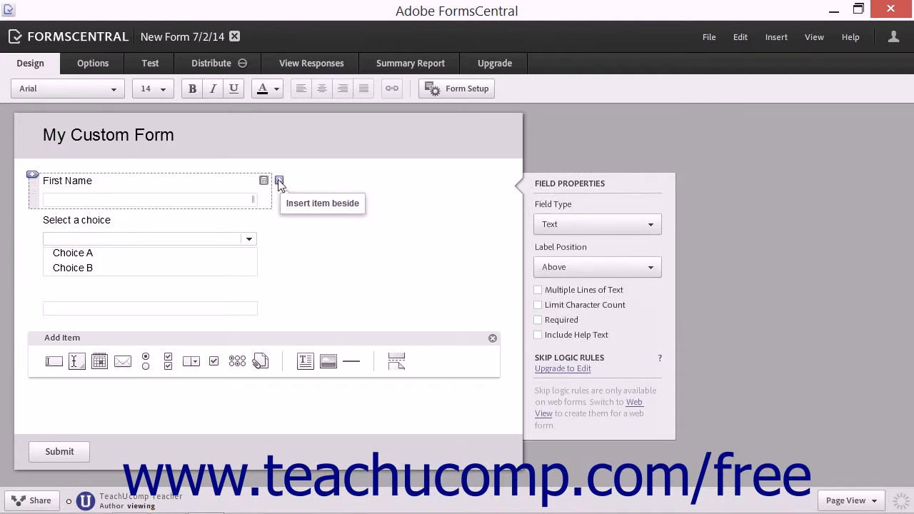
left_click(279, 181)
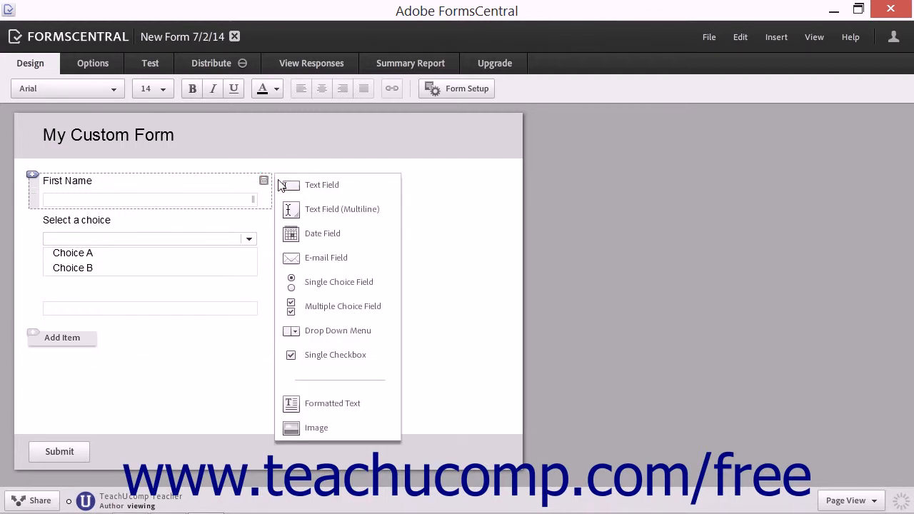
left_click(325, 187)
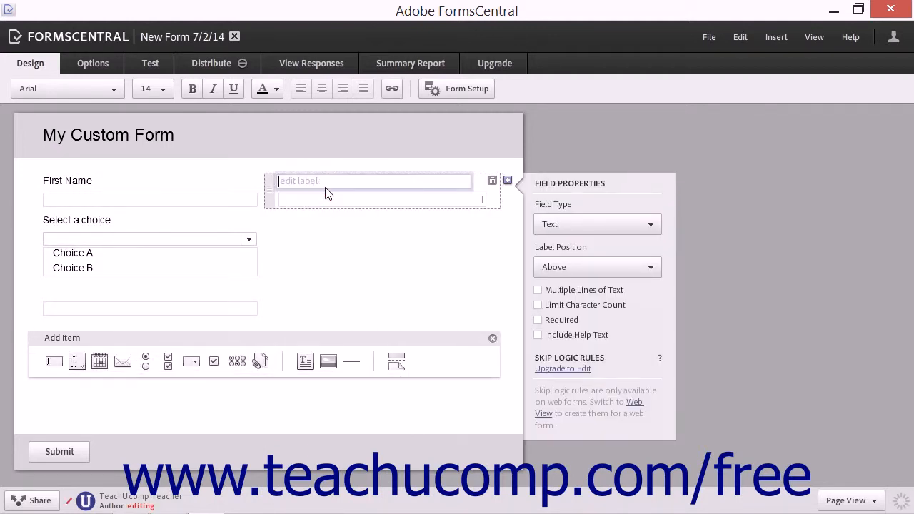
type("Last Name")
Step: Insert a date field directly above the "Select a choice" drop-down menu
left_click(221, 227)
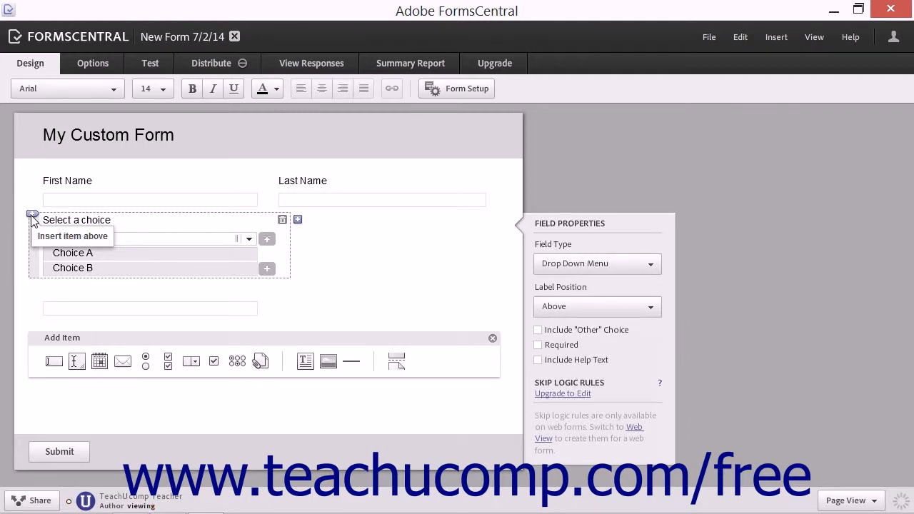
left_click(31, 215)
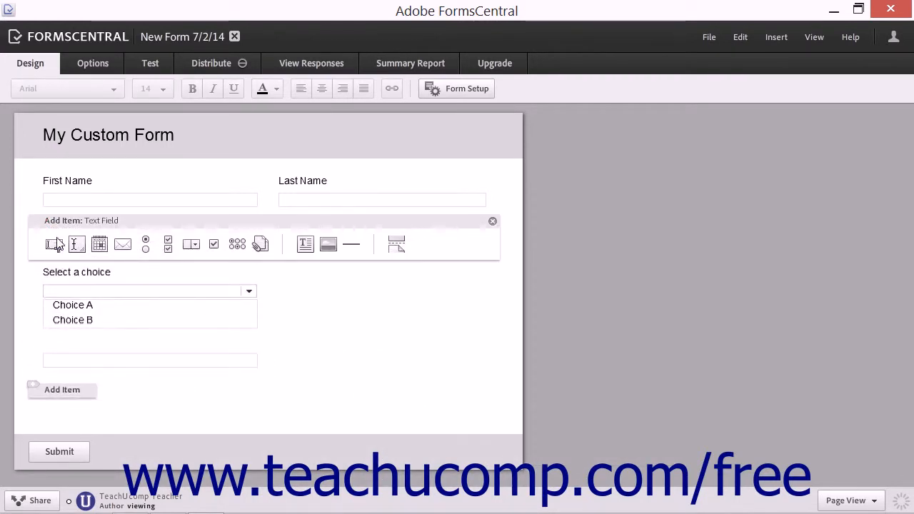
left_click(106, 249)
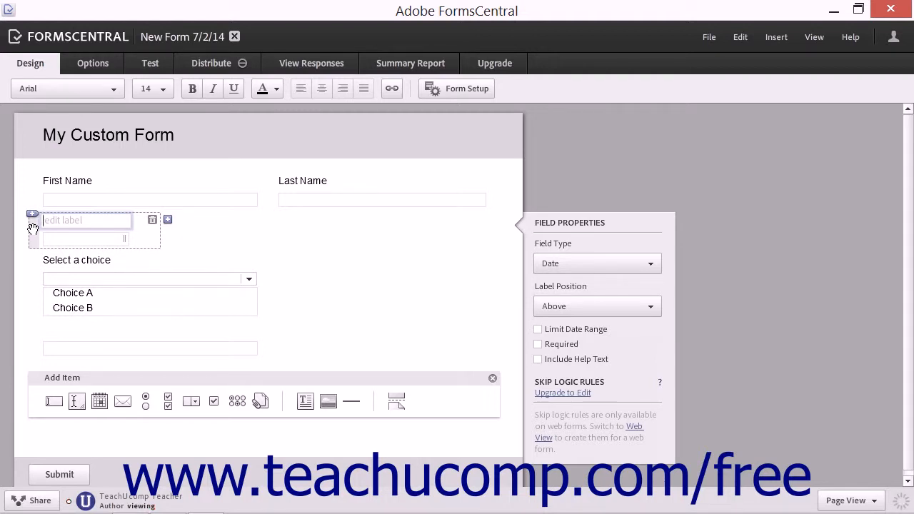
Step: Move the date field to its own row between the drop-down menu and the unlabelled text field
left_click(33, 229)
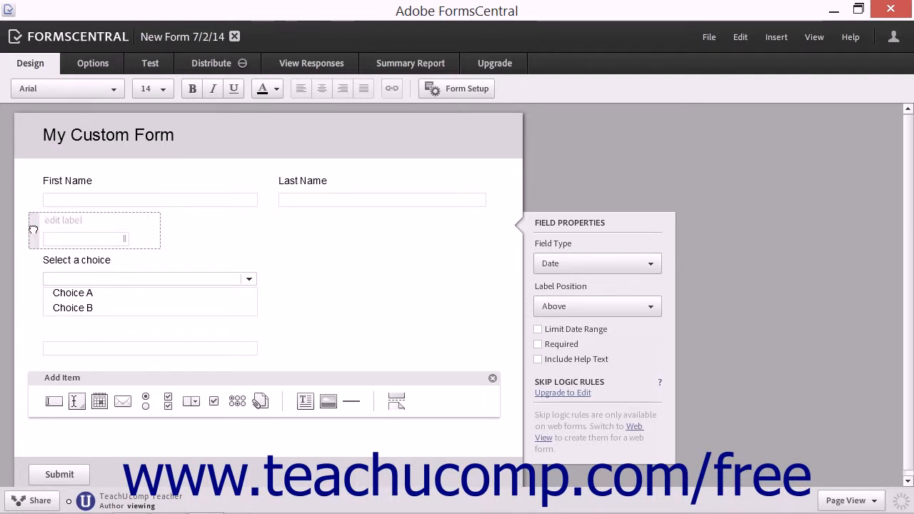
left_click_drag(33, 229, 38, 292)
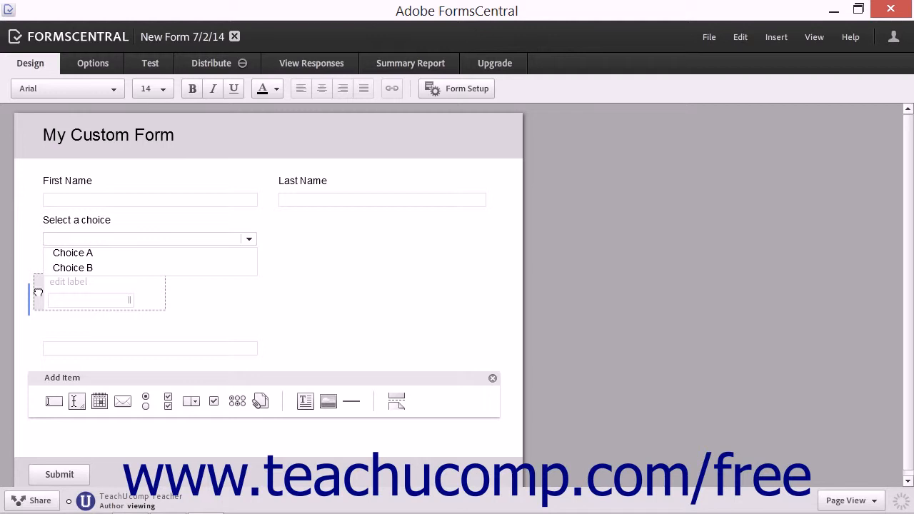
left_click_drag(38, 292, 37, 292)
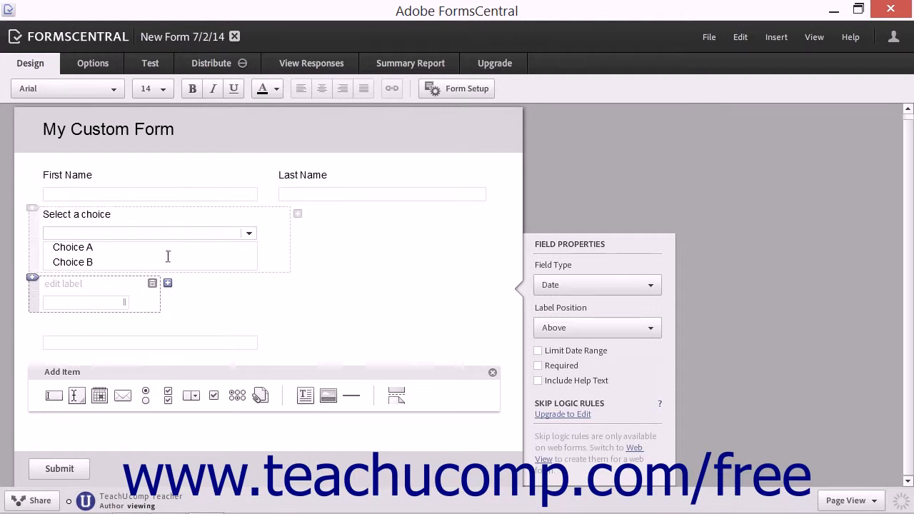
Step: Narrow the First Name text field slightly from its outer edge
left_click(188, 193)
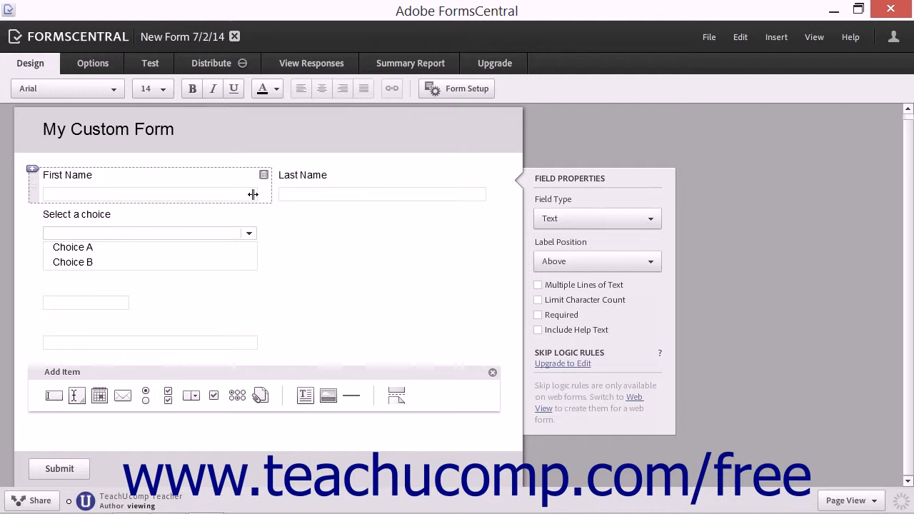
left_click_drag(253, 195, 217, 197)
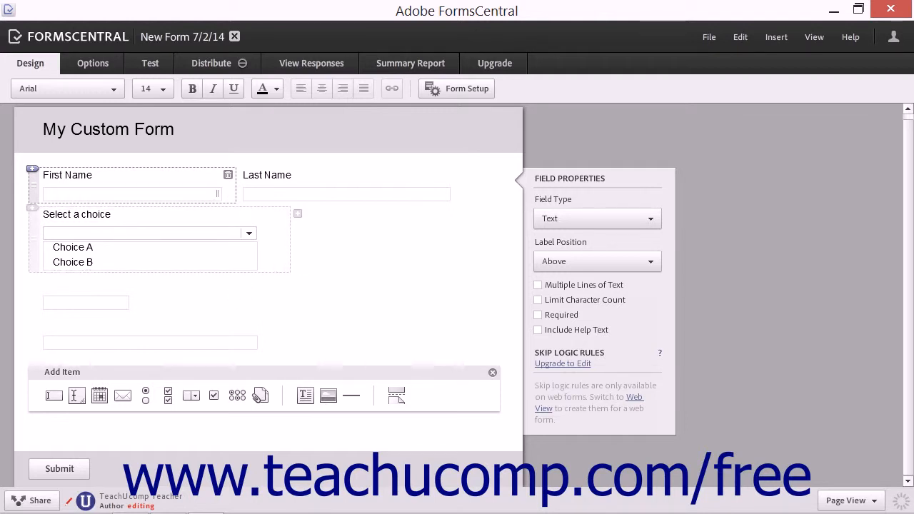
Step: Insert a multiline text field beside the "Select a choice" menu and enlarge it downward to several times its height
left_click(298, 214)
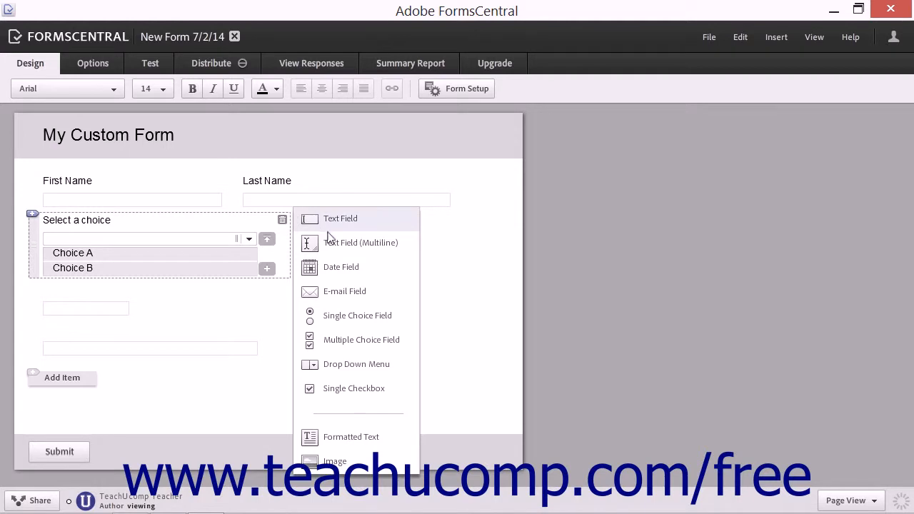
left_click(318, 242)
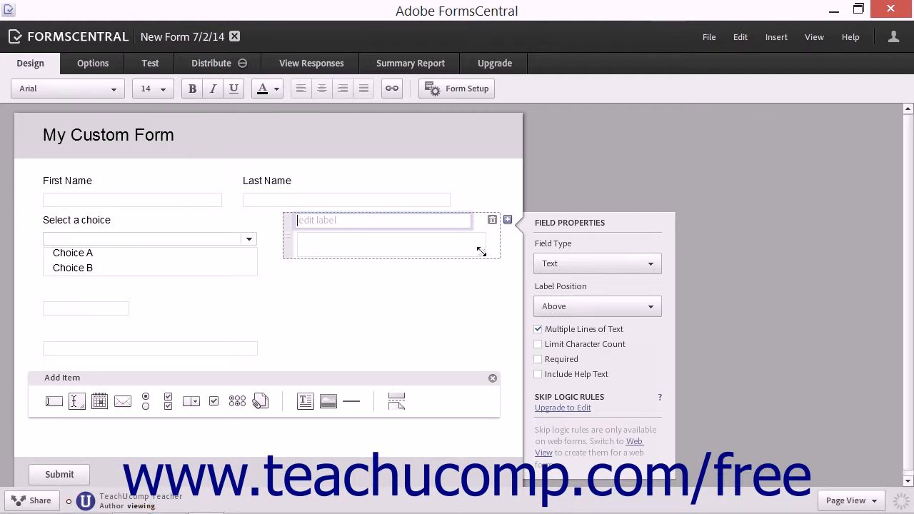
left_click_drag(481, 251, 486, 311)
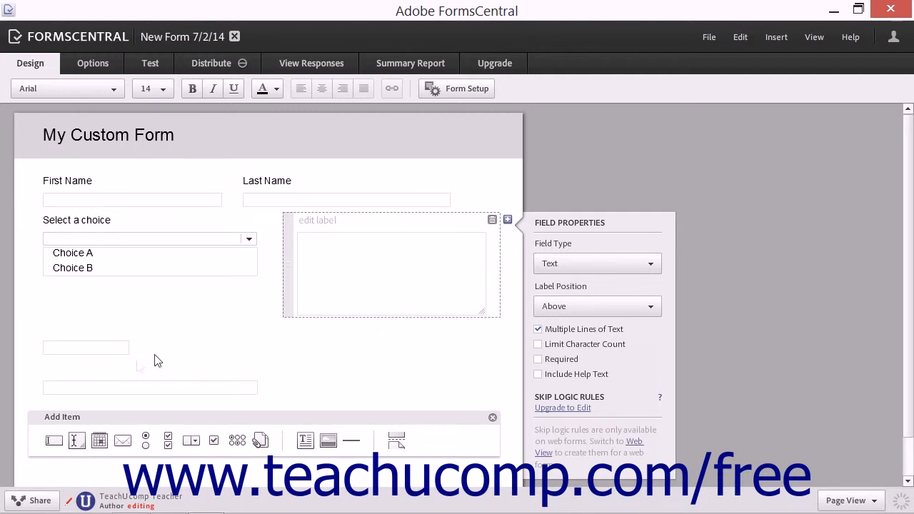
Step: Delete the unlabelled date field between the "Select a choice" menu and the unlabelled text field
left_click(101, 355)
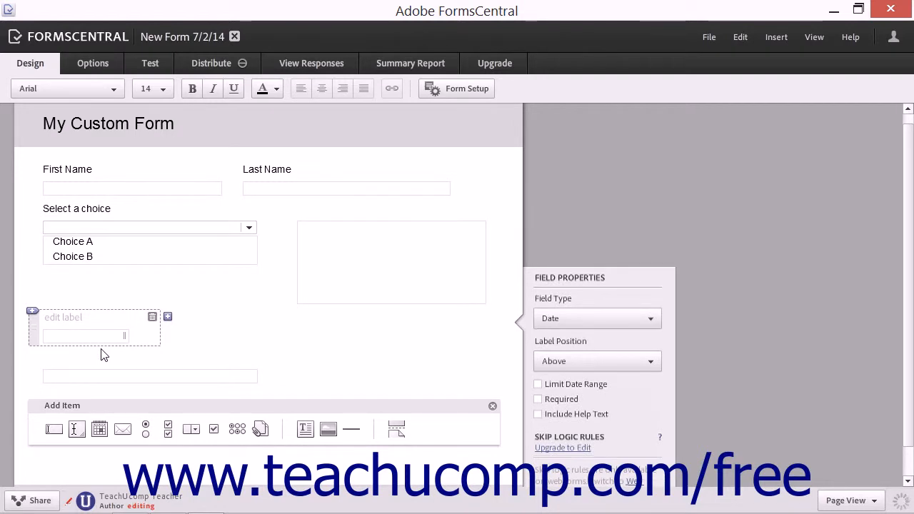
left_click(153, 318)
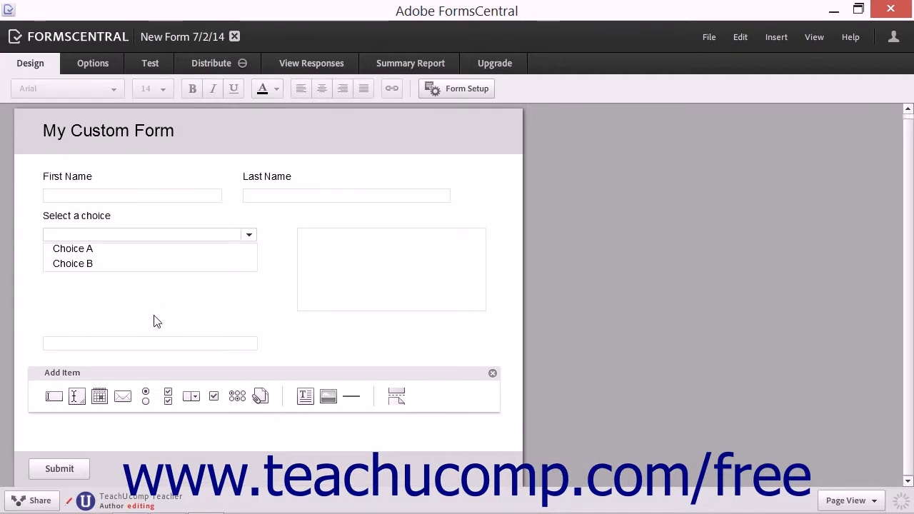
left_click(154, 321)
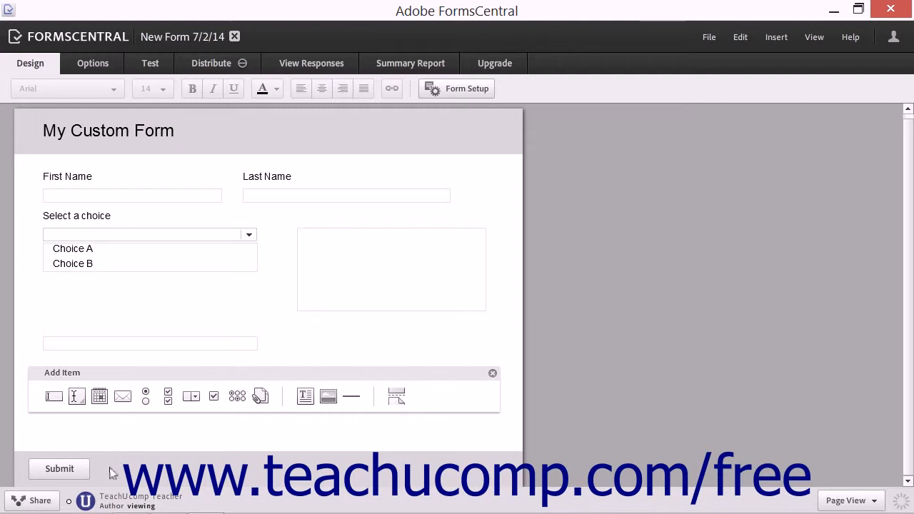
Step: Examine the Submit button's properties with its Email Receipts and Email Notifications options, and return to the form design
left_click(85, 473)
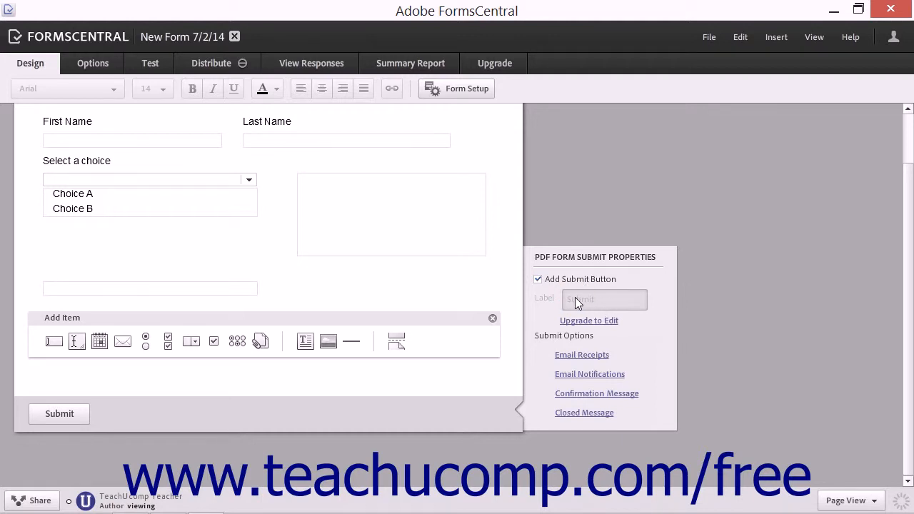
left_click(569, 356)
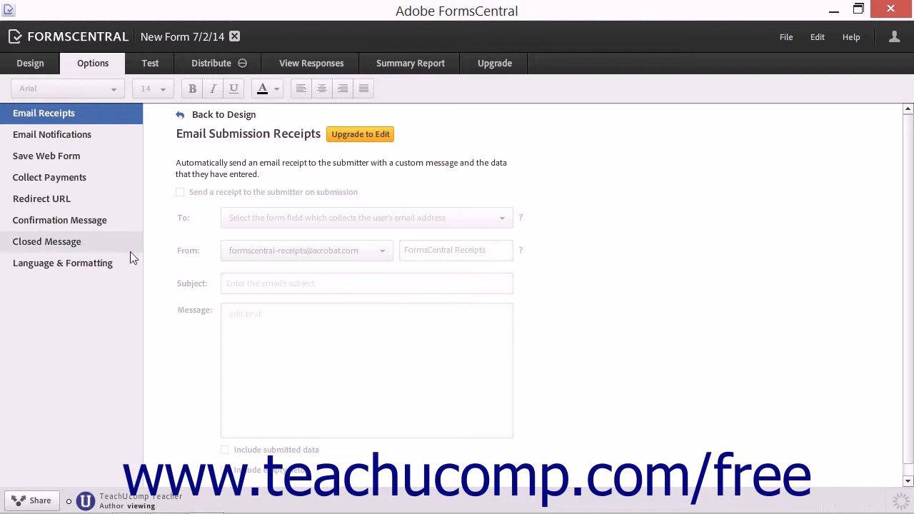
left_click(80, 140)
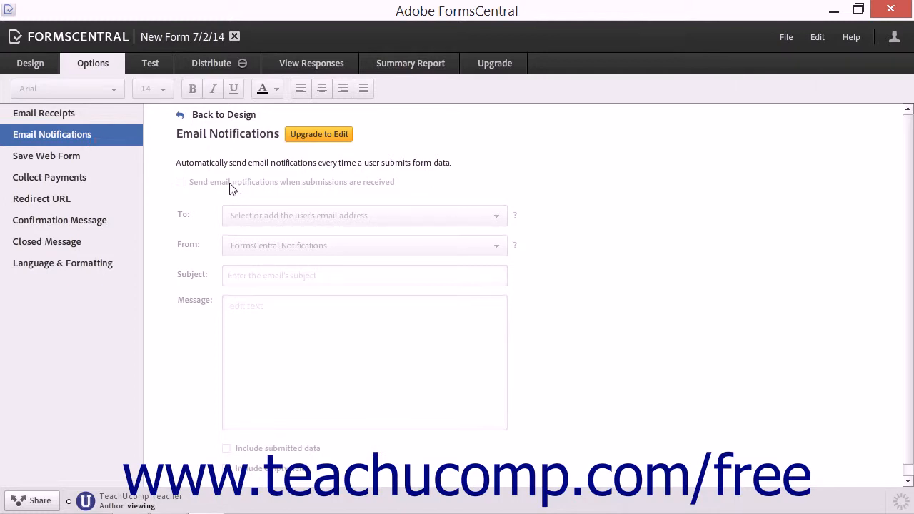
left_click(211, 117)
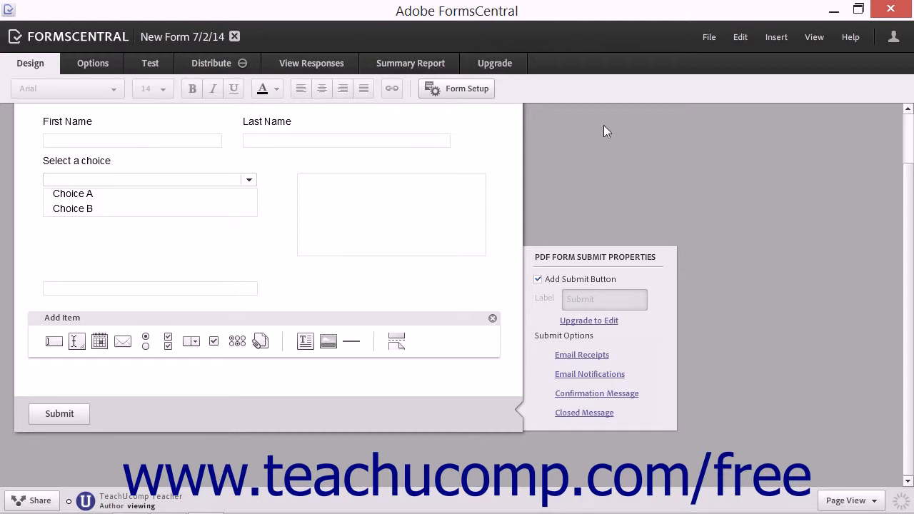
Step: Close the form and rename it as My Custom Form in the list of forms
left_click(708, 39)
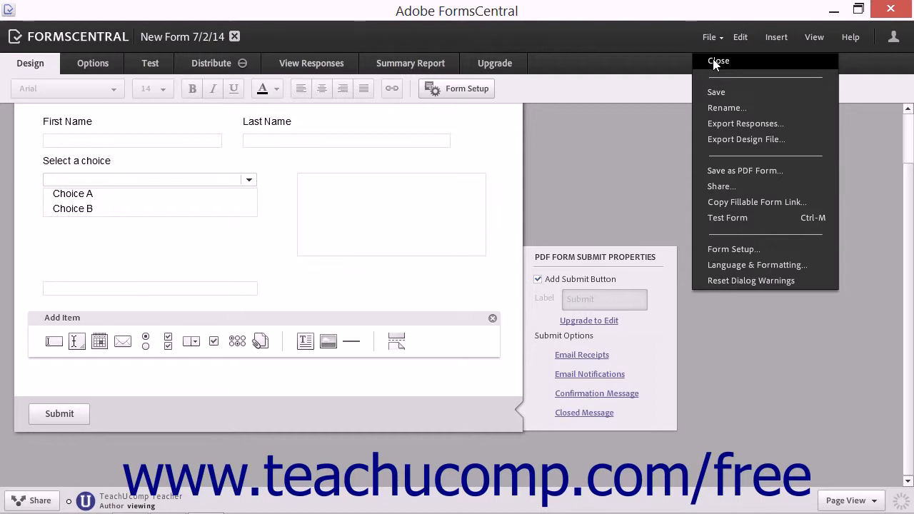
left_click(713, 63)
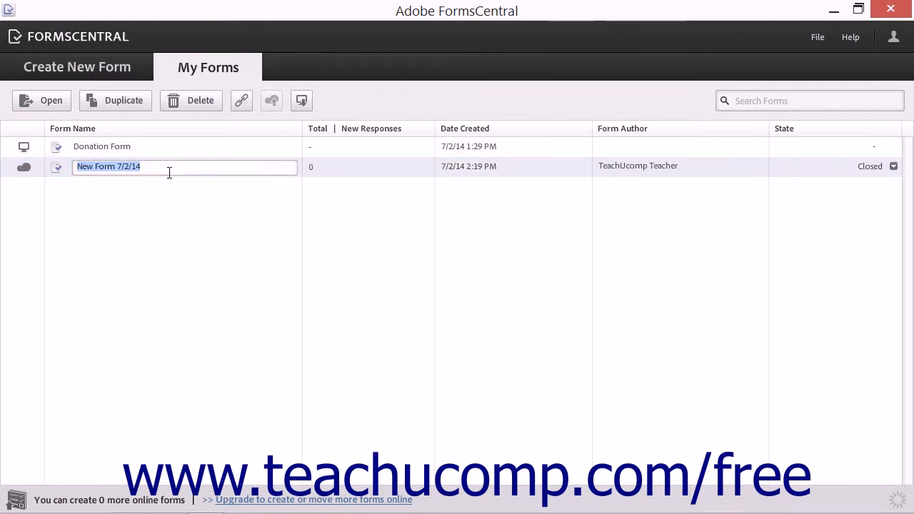
type("My Custom Form")
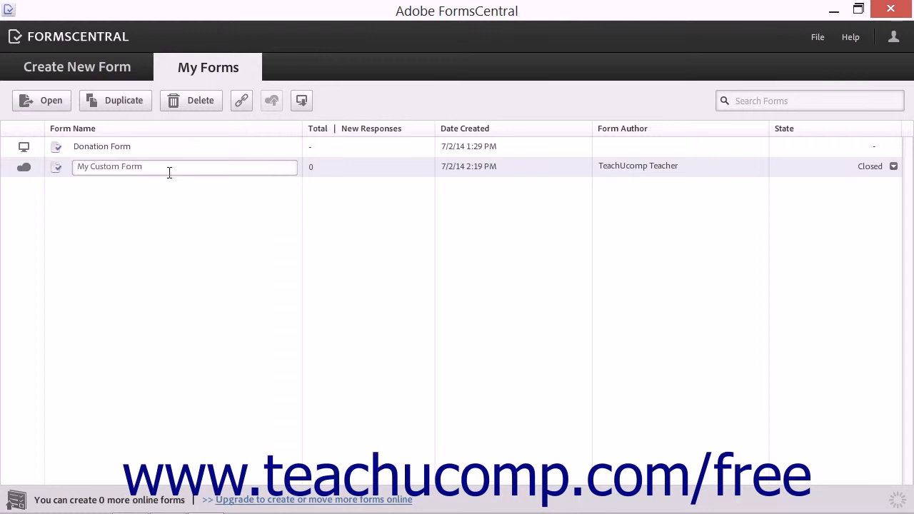
left_click(176, 187)
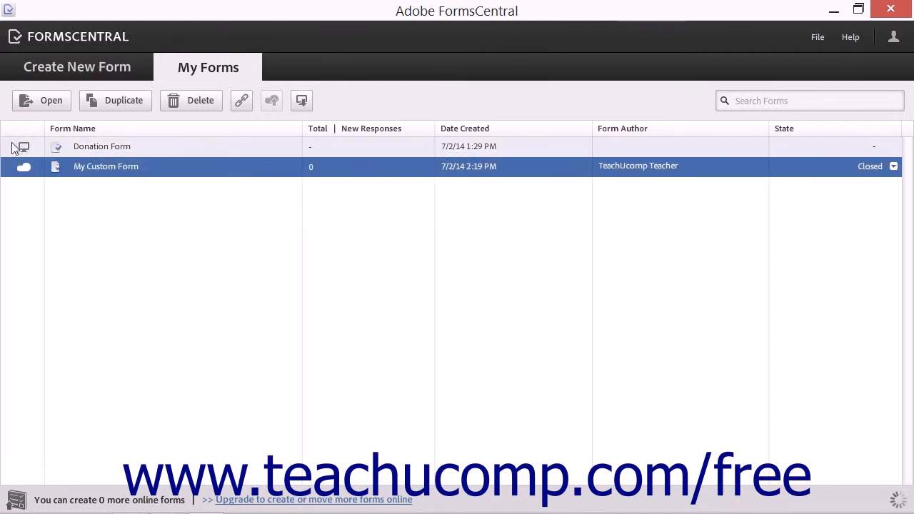
Step: Check whether Donation Form and My Custom Form are each stored locally or online
left_click(36, 147)
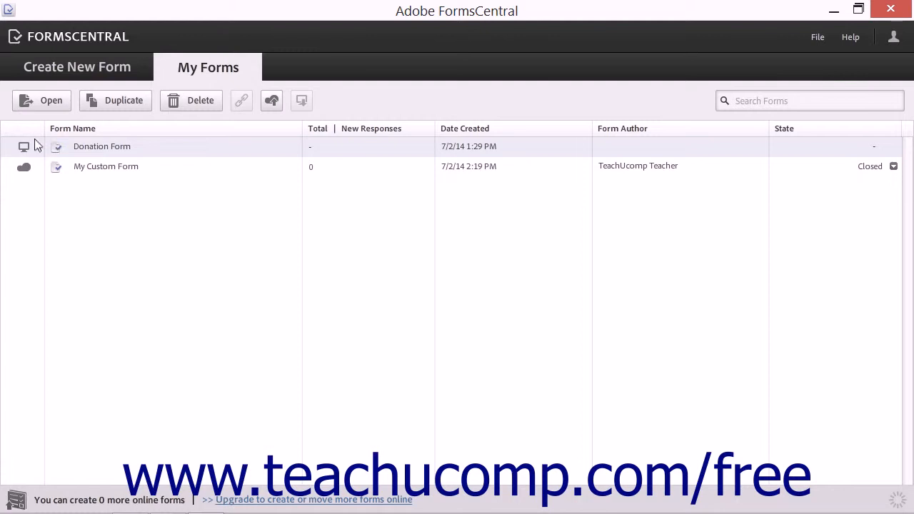
left_click(30, 150)
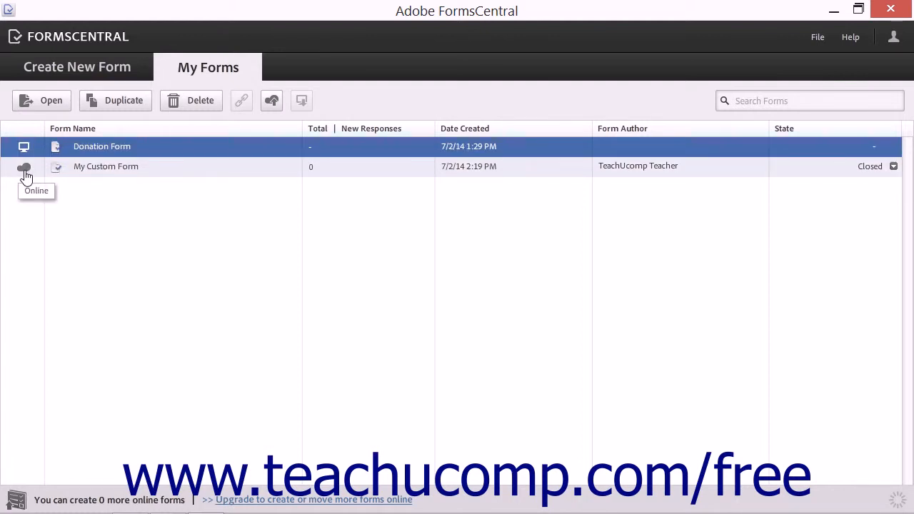
left_click(25, 175)
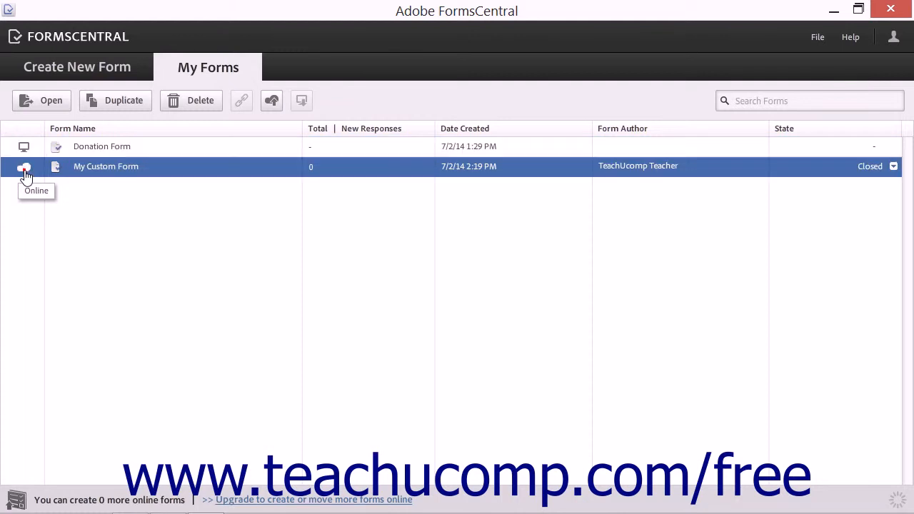